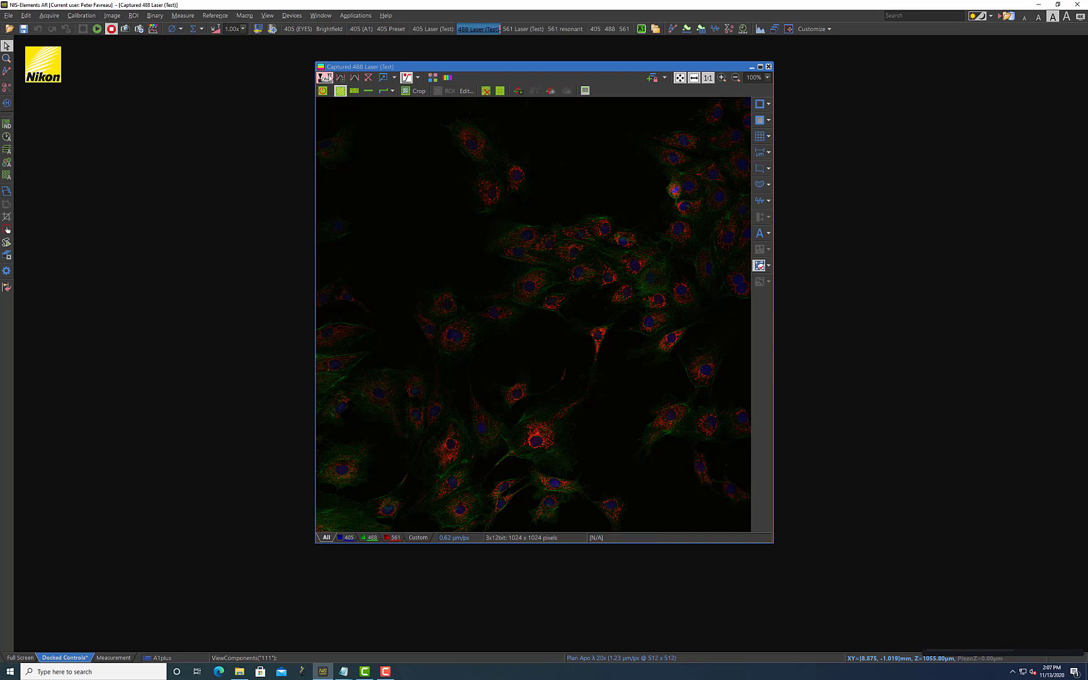
# Step: View the 405, 488 and 561 channels one at a time, then return to the merged All view
pyautogui.click(347, 538)
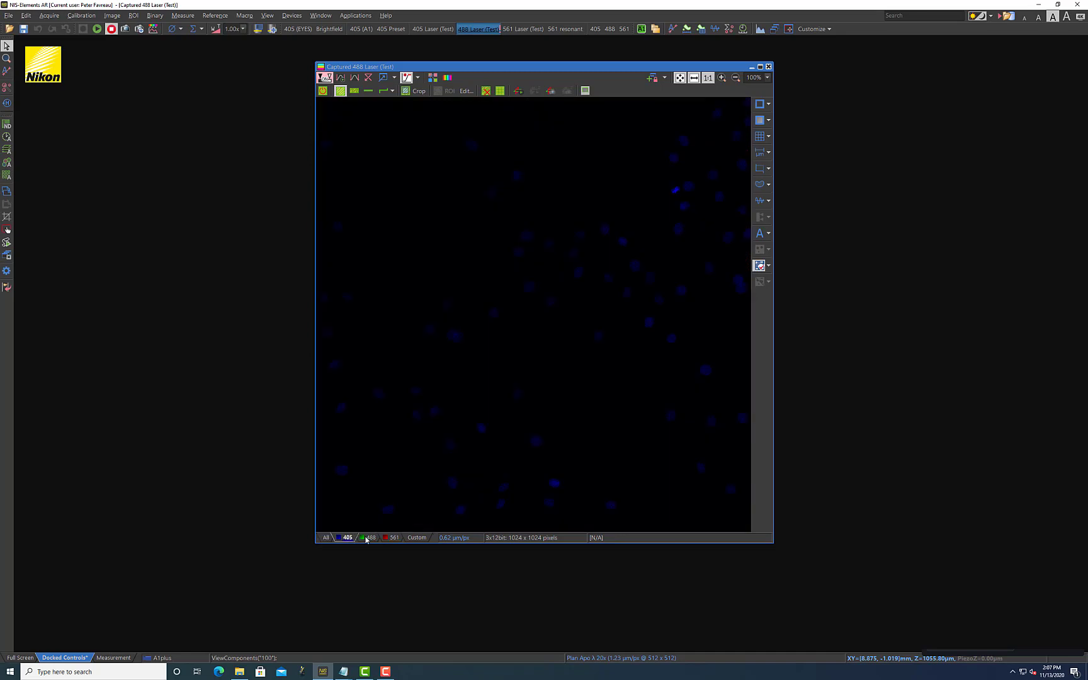
pyautogui.click(368, 539)
pyautogui.click(392, 539)
pyautogui.click(340, 539)
pyautogui.click(326, 538)
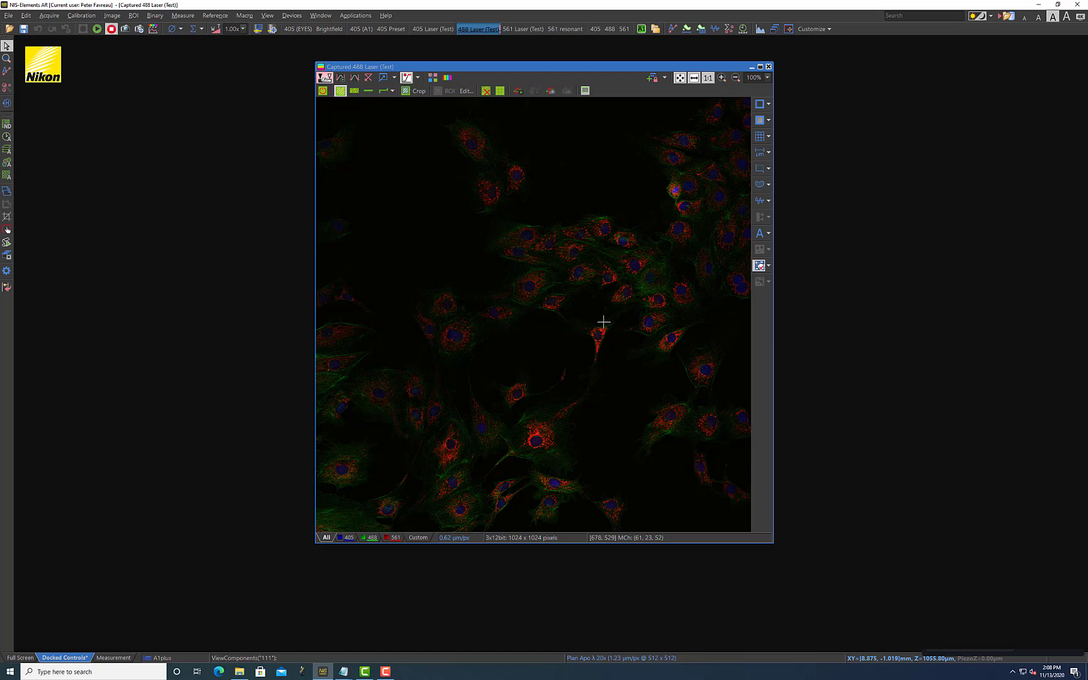
# Step: Save the image as 'test' in test\tutorials\images and accept the Image Properties
pyautogui.click(9, 15)
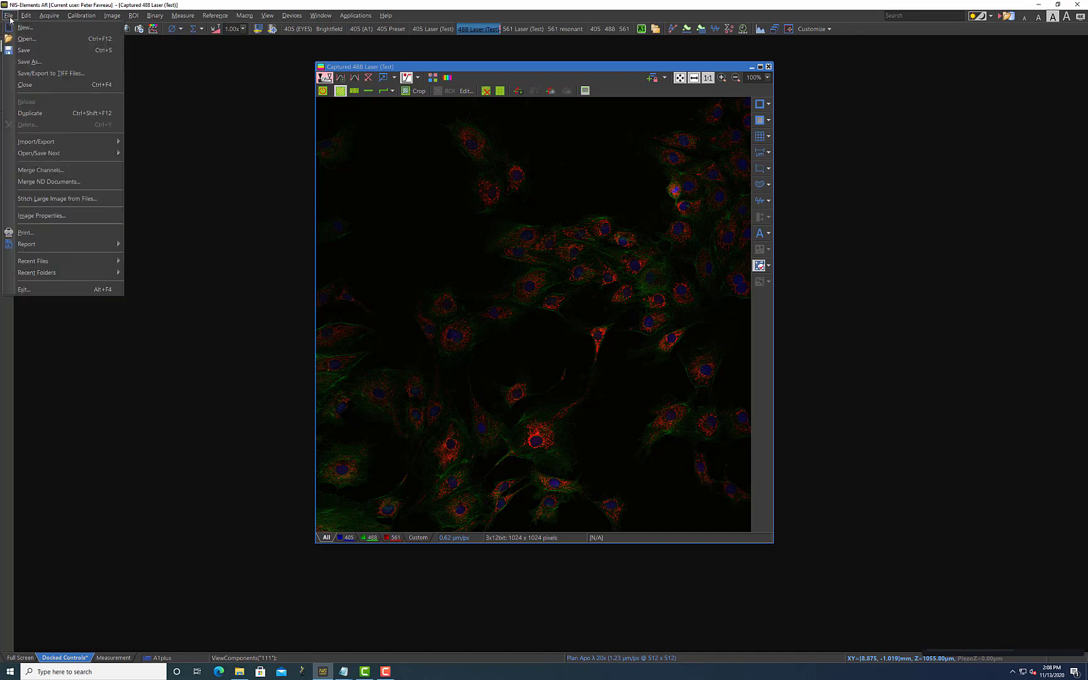
pyautogui.click(26, 62)
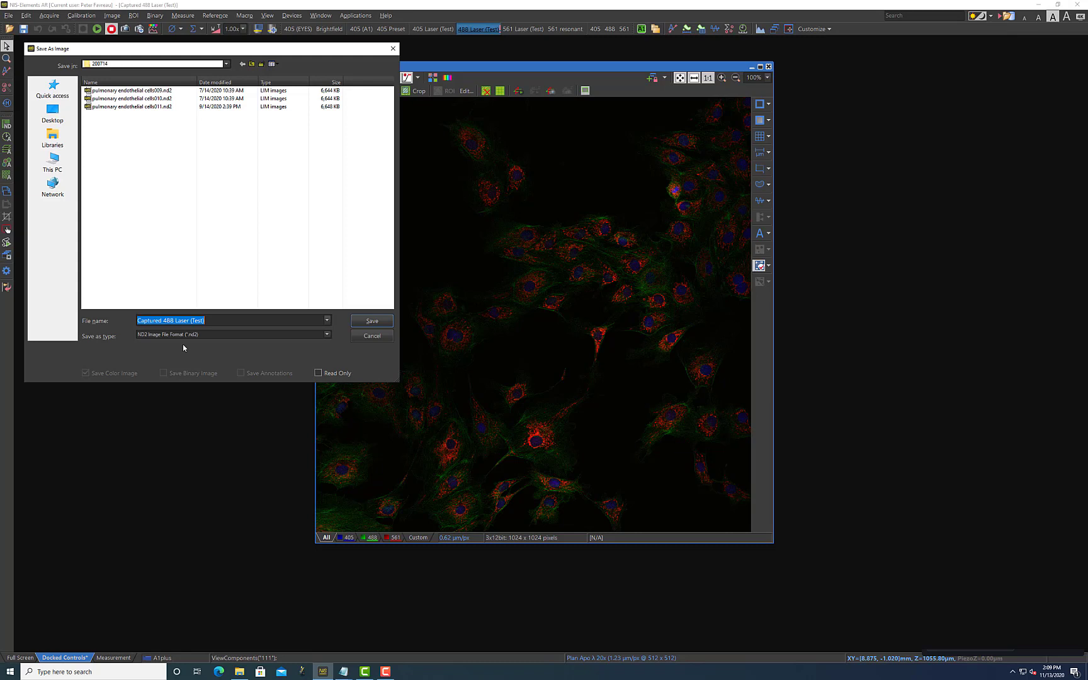
pyautogui.write('test')
pyautogui.click(227, 64)
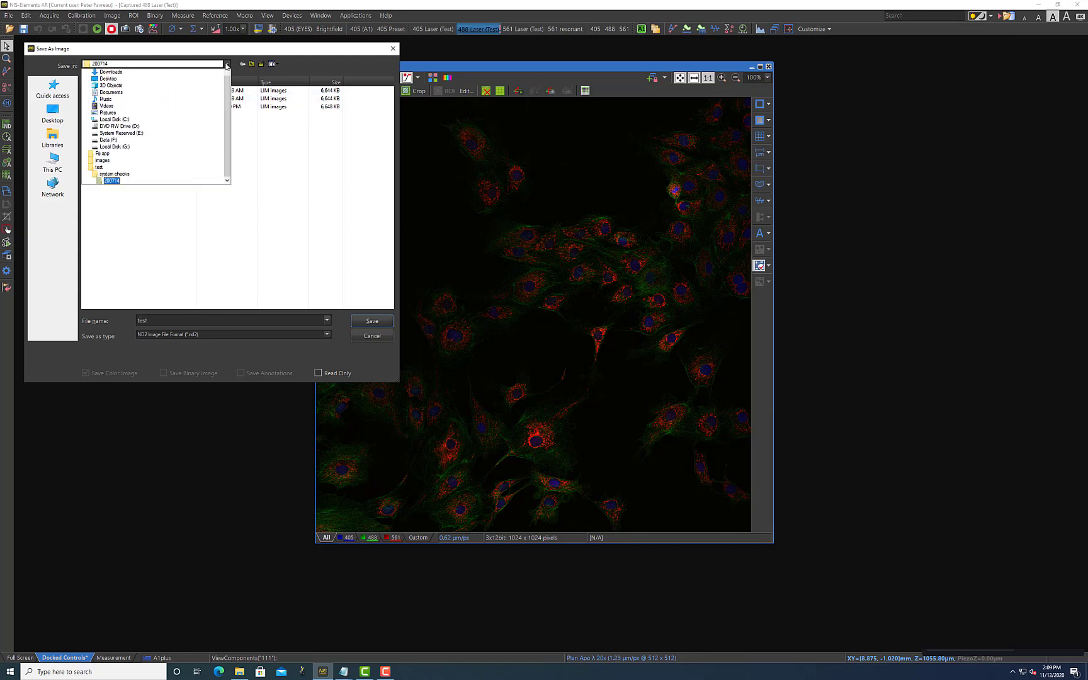
pyautogui.click(121, 192)
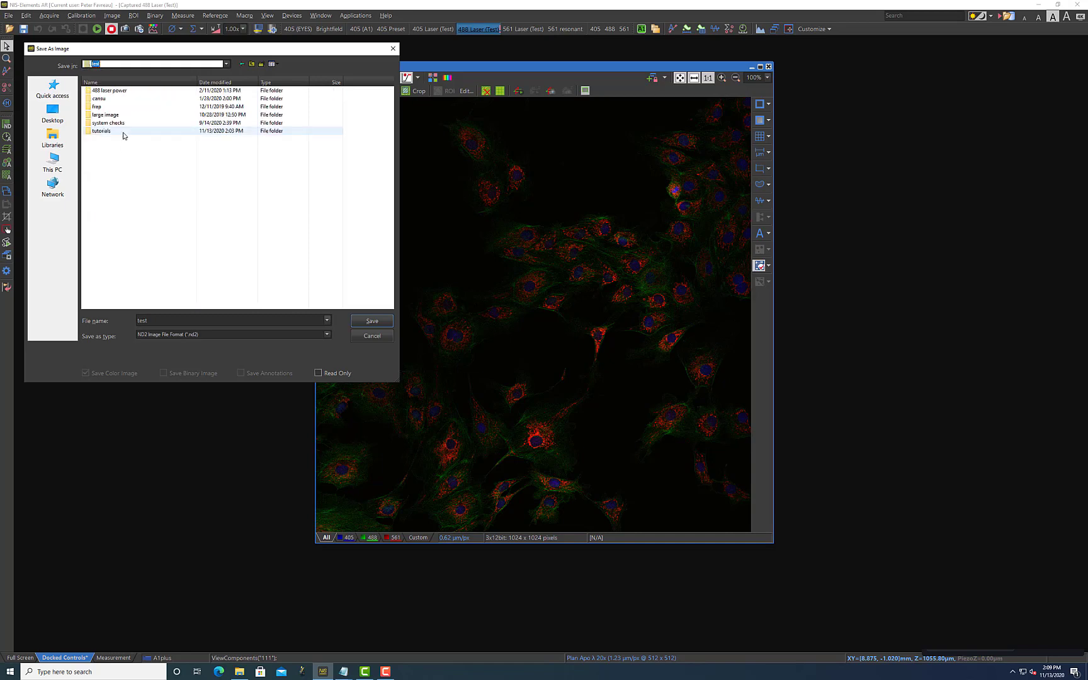
pyautogui.doubleClick(123, 131)
pyautogui.click(128, 93)
pyautogui.doubleClick(128, 94)
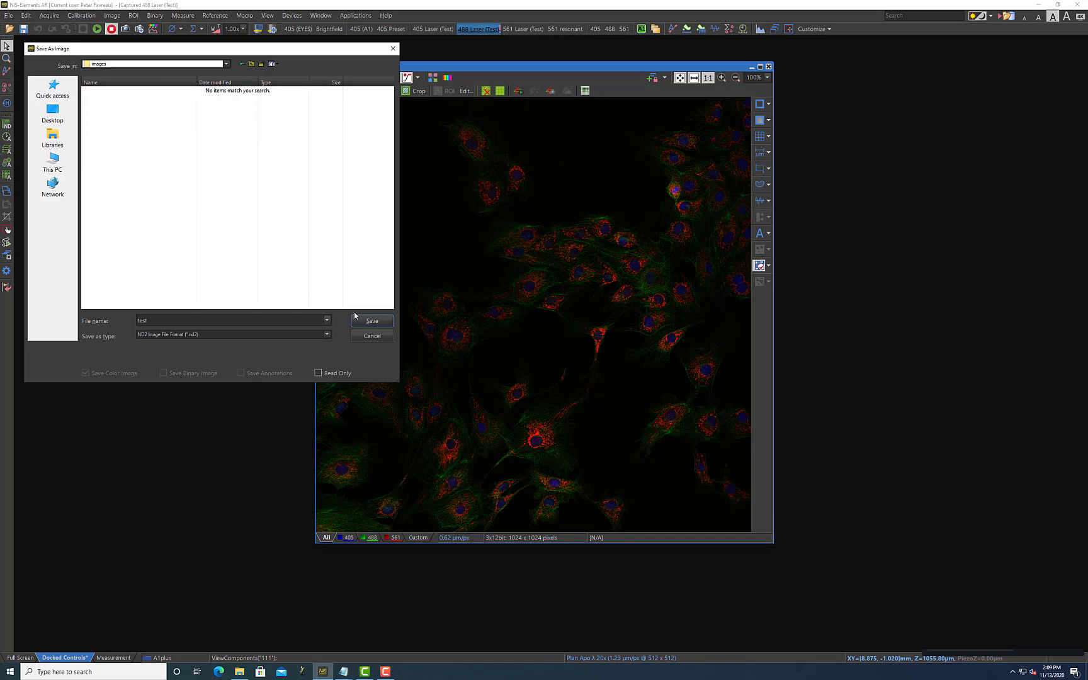
pyautogui.click(373, 321)
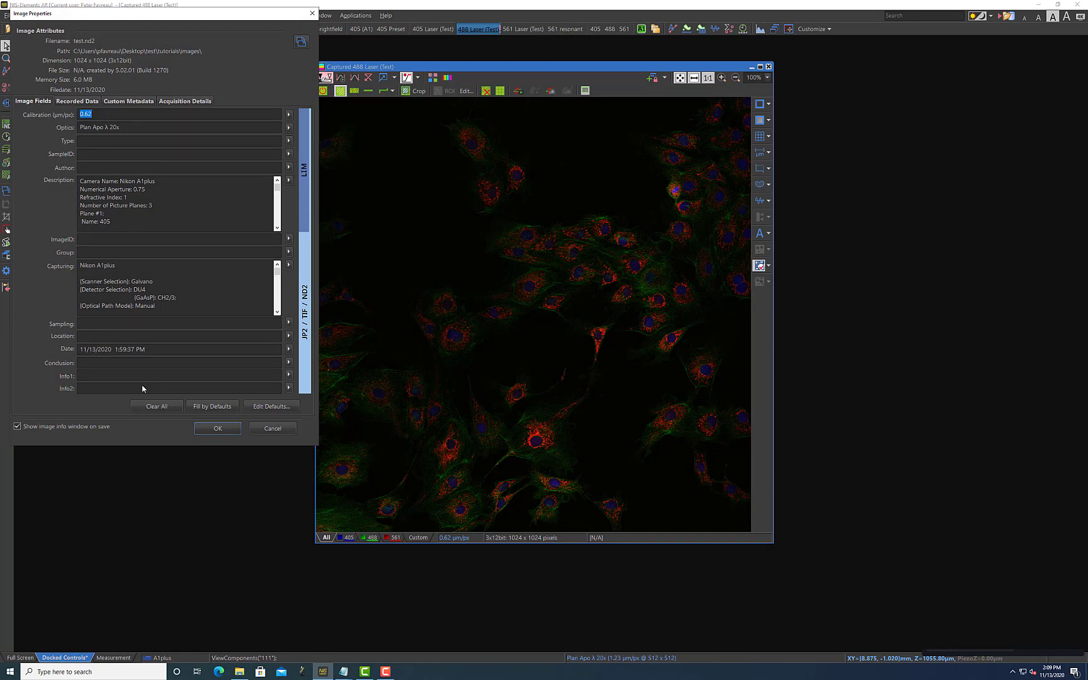
pyautogui.click(203, 428)
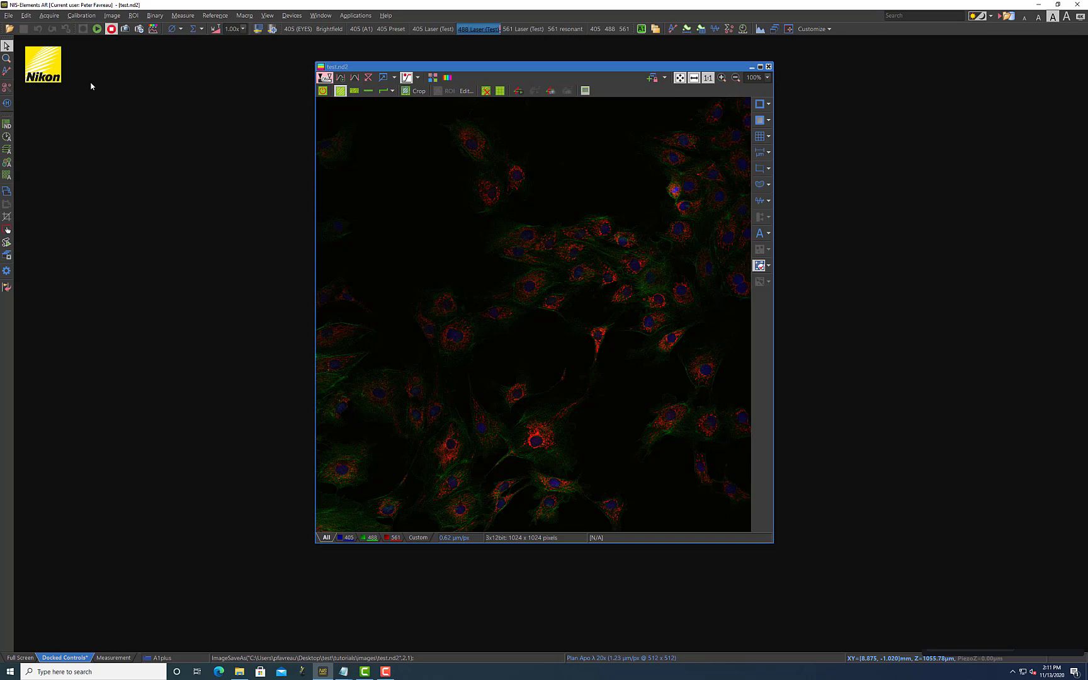
# Step: Set the TIFF export to Split to Multiple Files, with file names using dimension 'c'
pyautogui.click(9, 16)
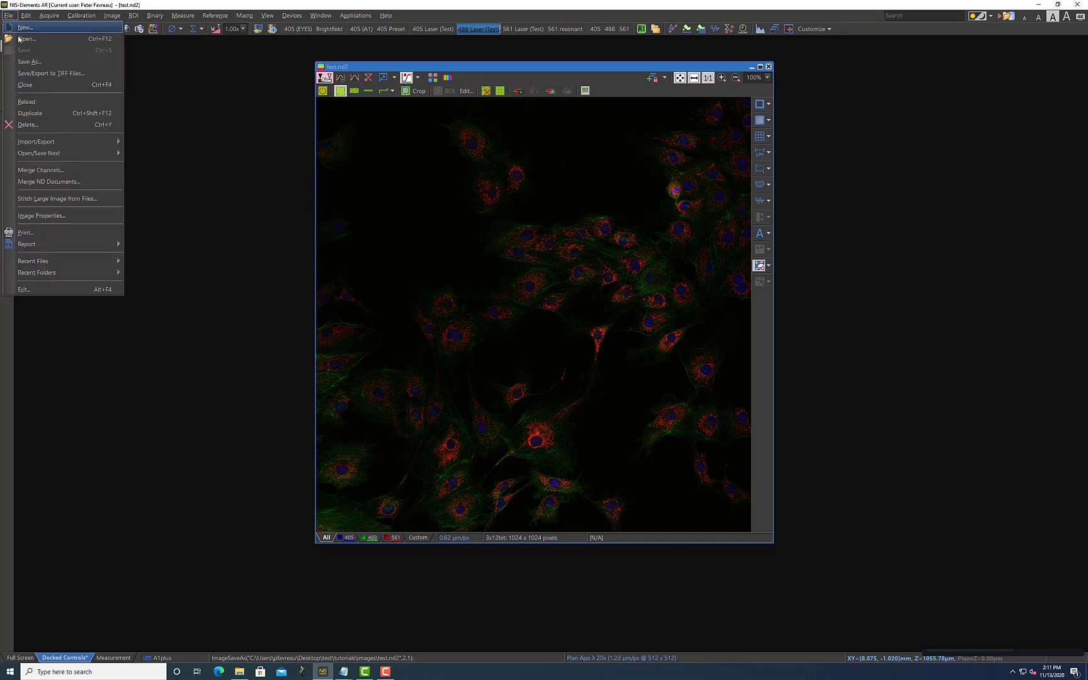
pyautogui.click(50, 73)
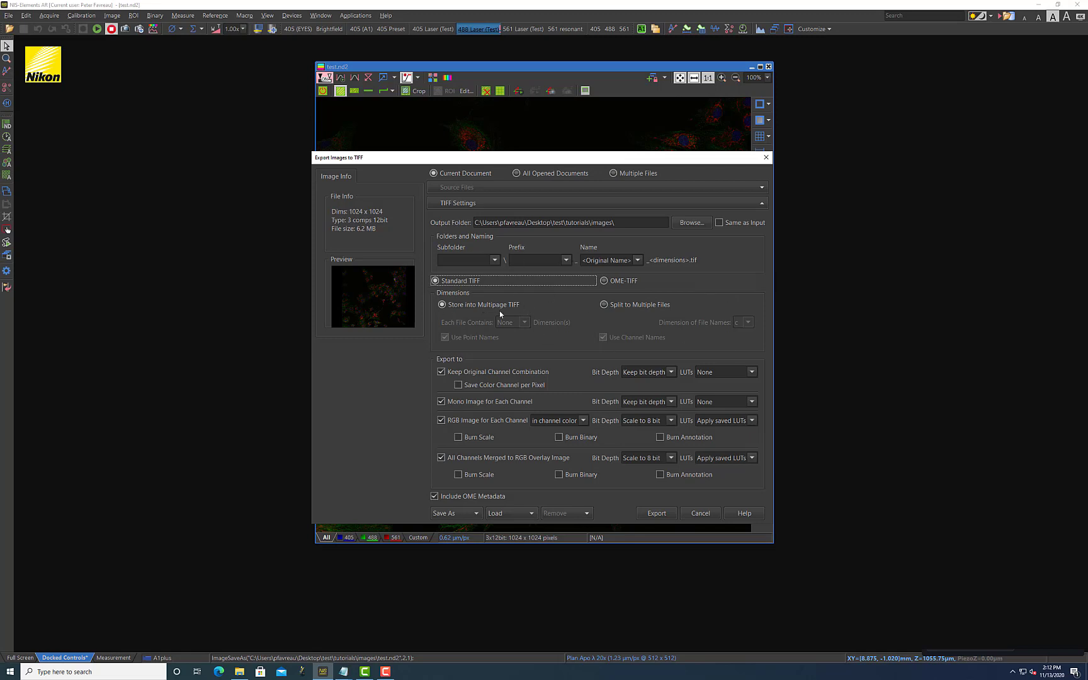
pyautogui.click(604, 306)
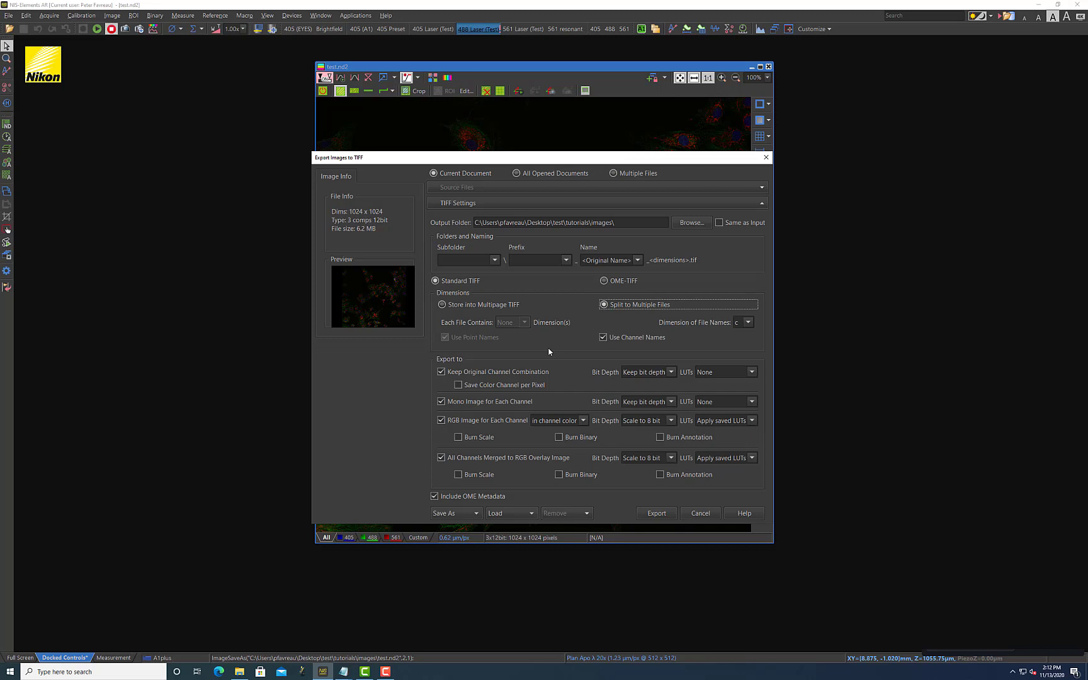
pyautogui.click(747, 325)
pyautogui.moveTo(382, 158); pyautogui.dragTo(626, 111)
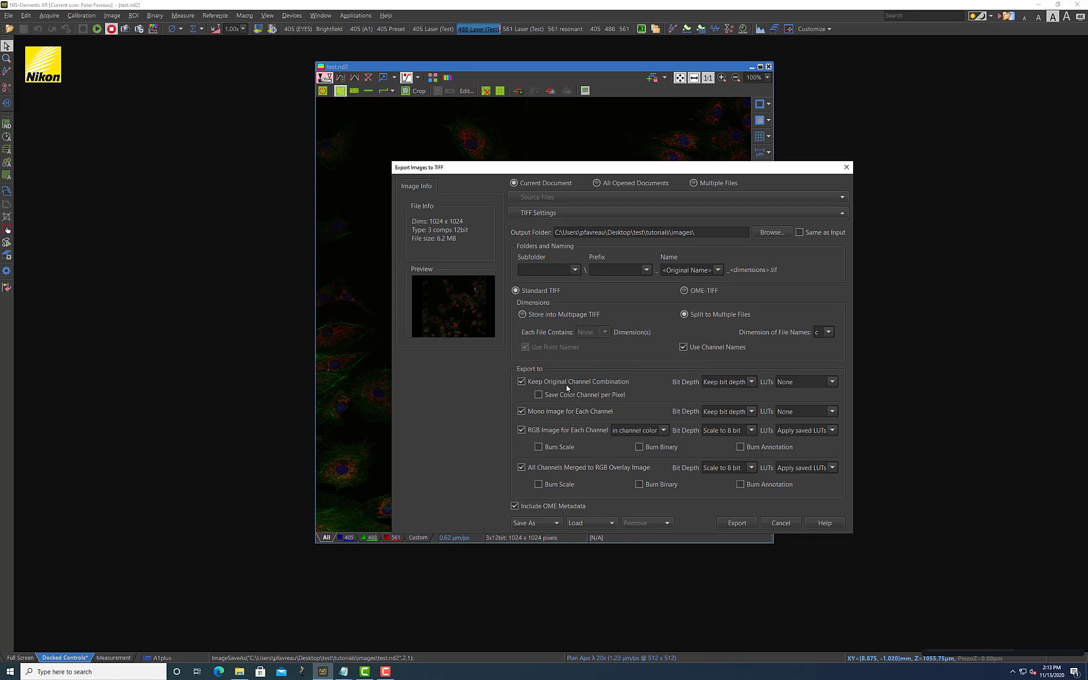
pyautogui.click(747, 383)
pyautogui.click(797, 384)
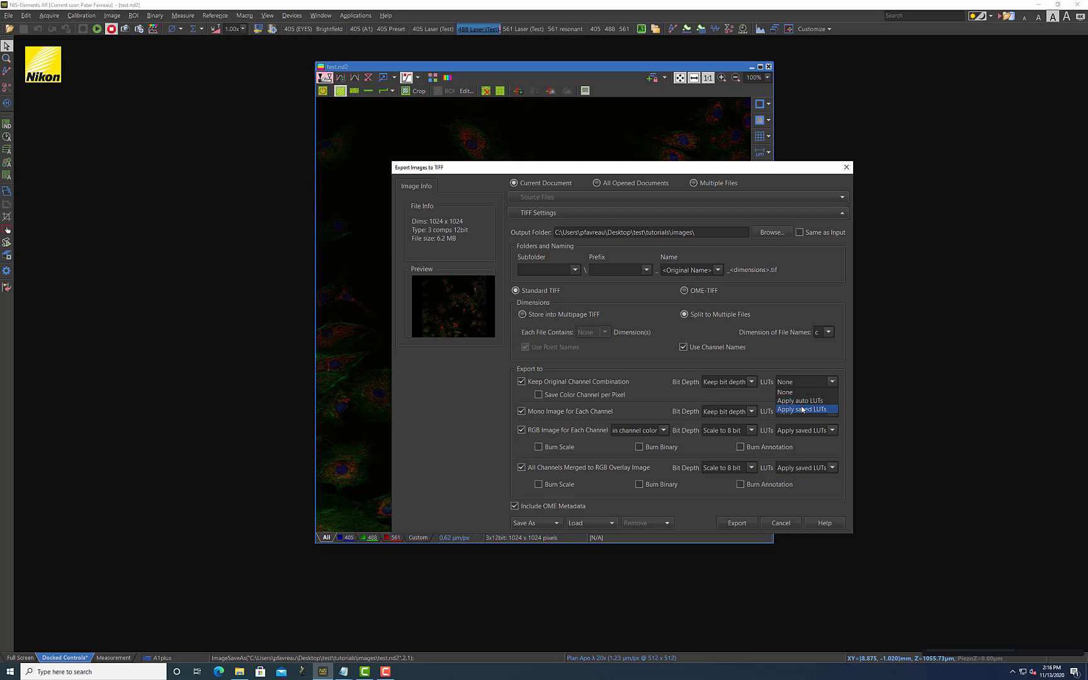
pyautogui.click(787, 392)
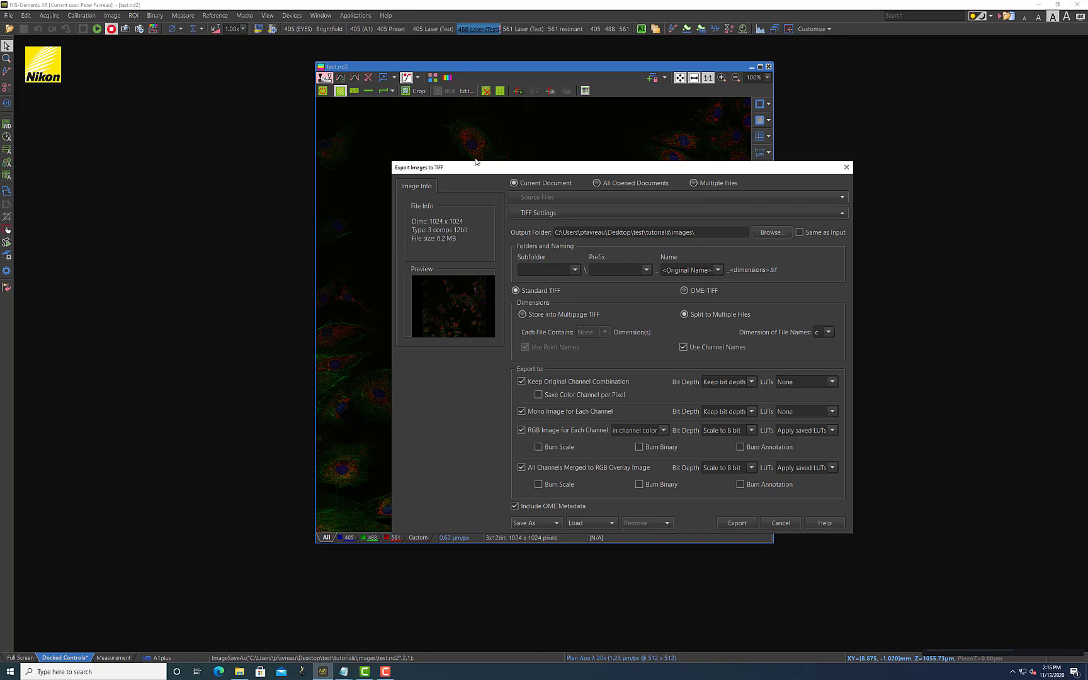
pyautogui.moveTo(475, 162); pyautogui.dragTo(685, 298)
pyautogui.moveTo(556, 191); pyautogui.dragTo(581, 185)
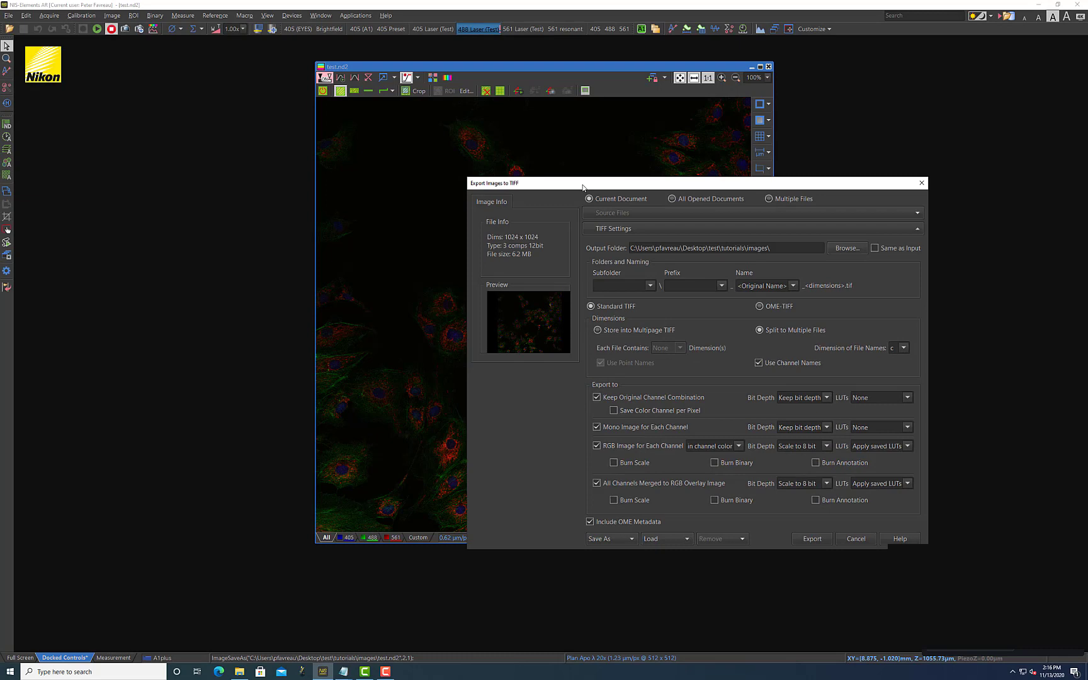
pyautogui.click(899, 400)
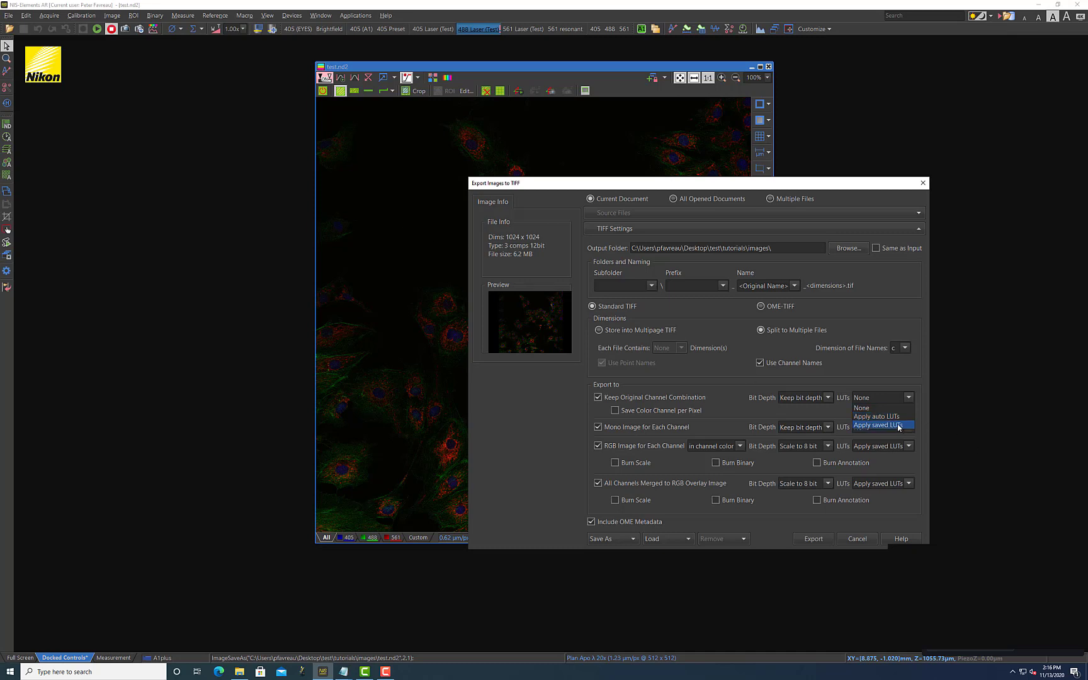
pyautogui.press('Escape')
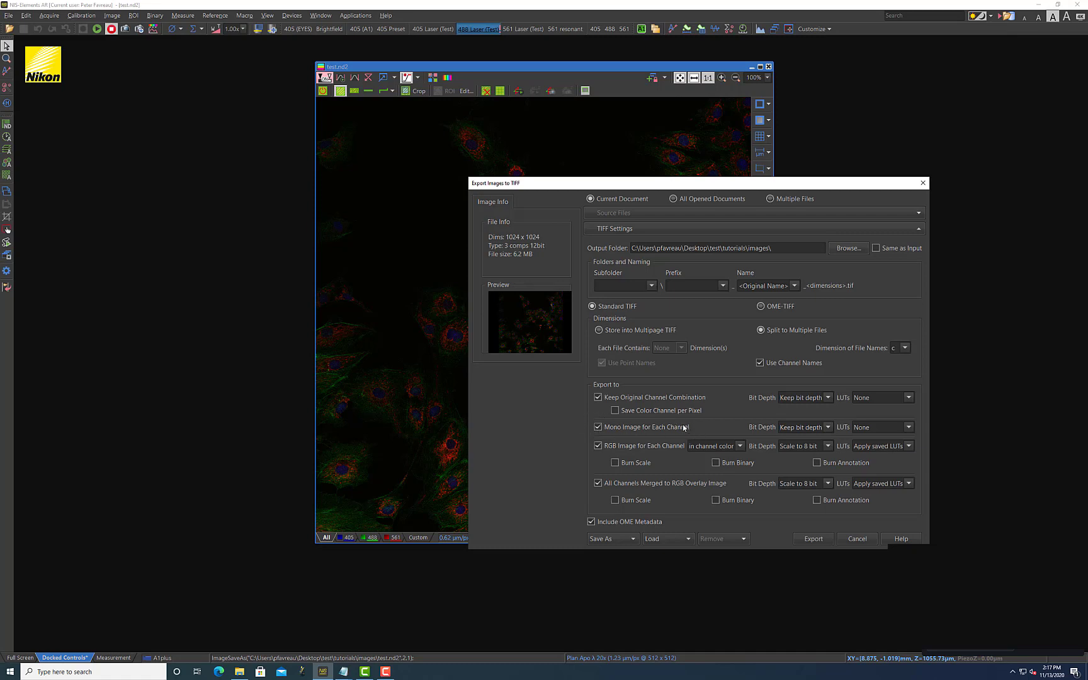
pyautogui.click(825, 432)
pyautogui.click(813, 444)
pyautogui.click(723, 447)
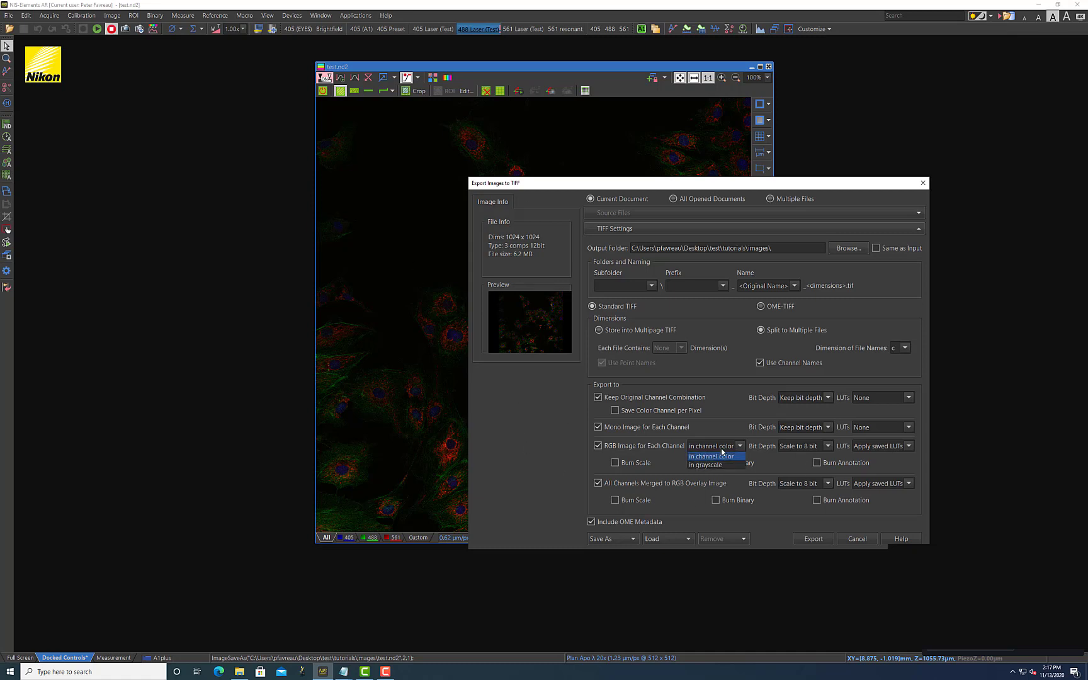
pyautogui.click(722, 455)
pyautogui.click(801, 447)
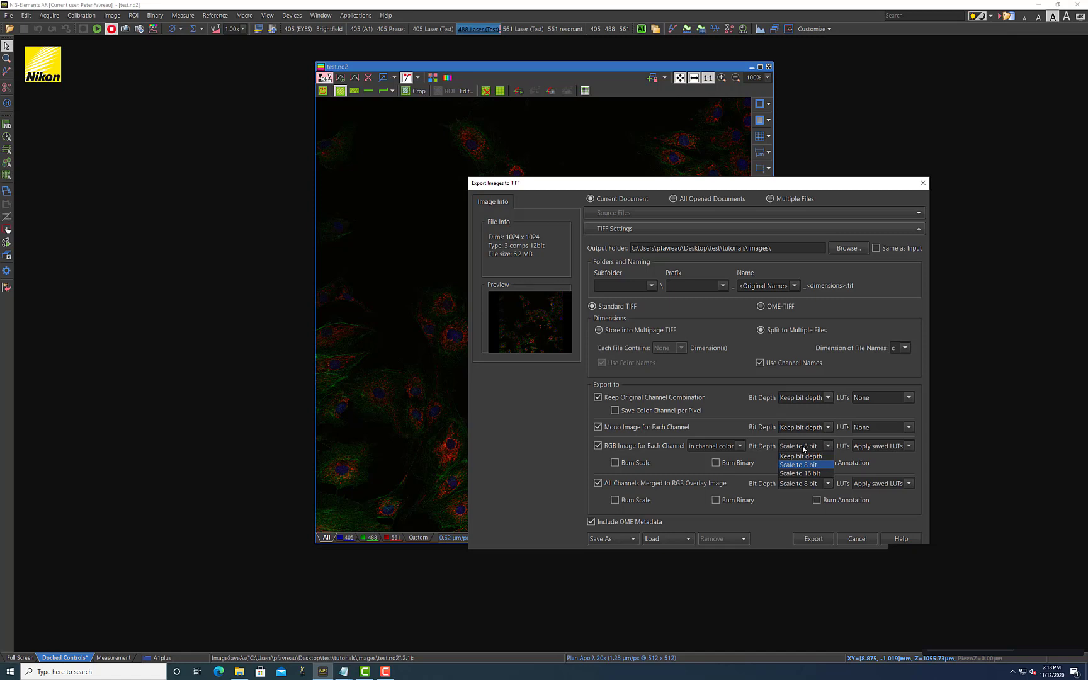
pyautogui.click(803, 446)
pyautogui.click(871, 446)
pyautogui.click(802, 447)
pyautogui.click(802, 447)
# Step: Enable Burn Scale for the RGB Image for Each Channel output
pyautogui.click(635, 465)
pyautogui.moveTo(620, 183); pyautogui.dragTo(895, 101)
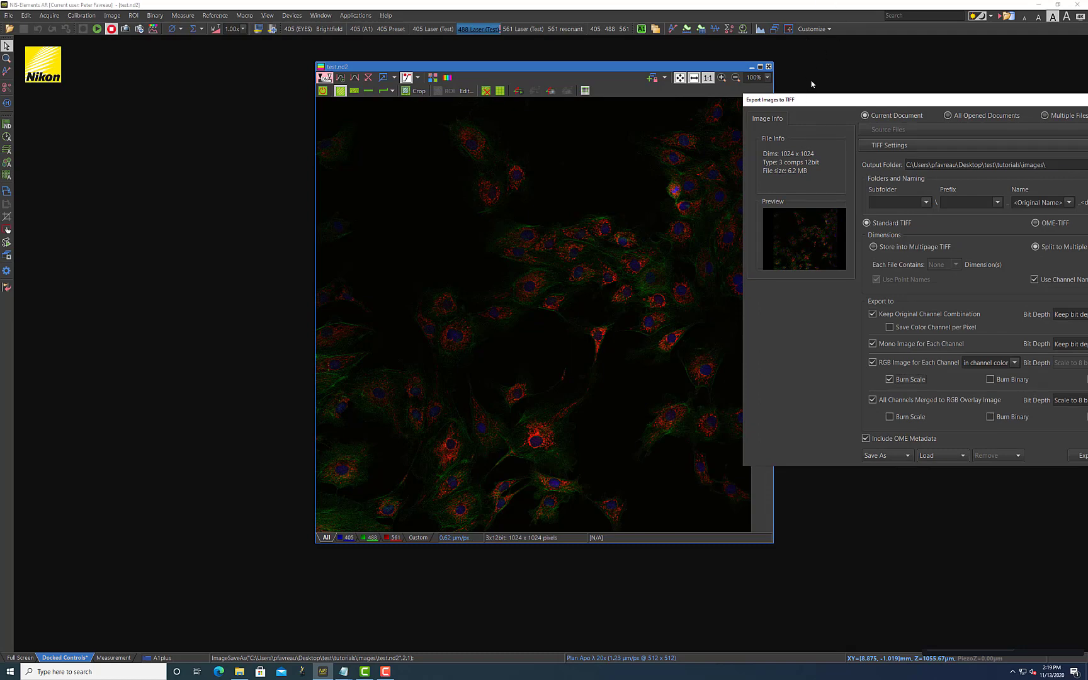
pyautogui.moveTo(806, 101); pyautogui.dragTo(628, 122)
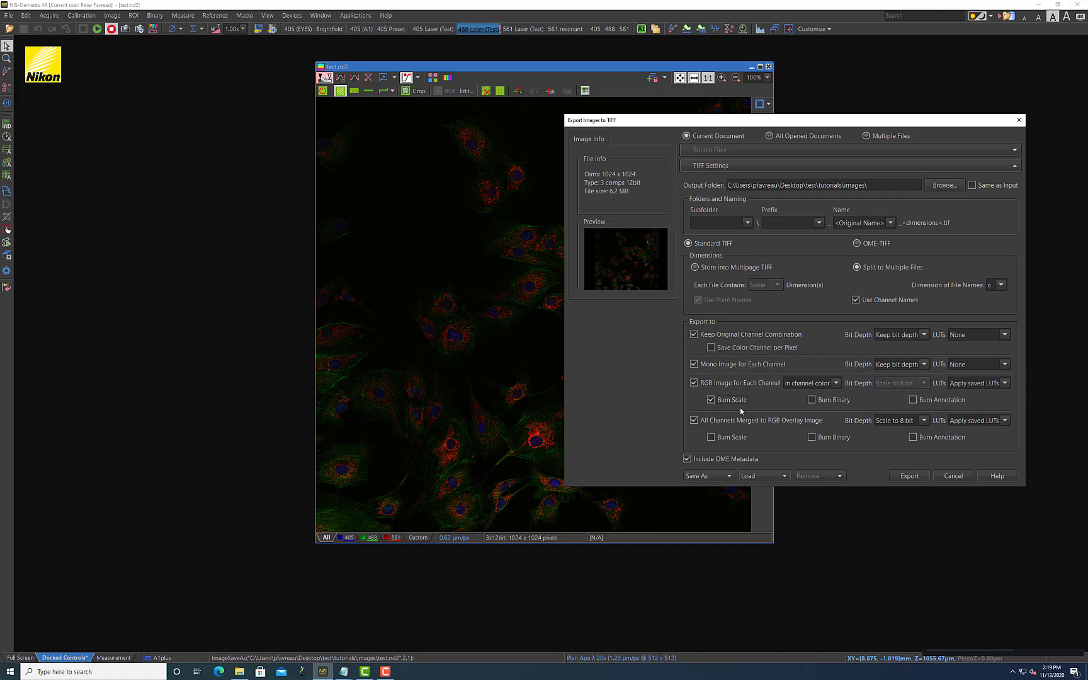
# Step: Turn off Burn Scale for RGB Image for Each Channel, keeping the export dialog over the image
pyautogui.click(712, 400)
pyautogui.click(255, 78)
pyautogui.moveTo(676, 125)
pyautogui.mouseDown()
pyautogui.moveTo(757, 267)
pyautogui.moveTo(690, 122)
pyautogui.mouseUp()
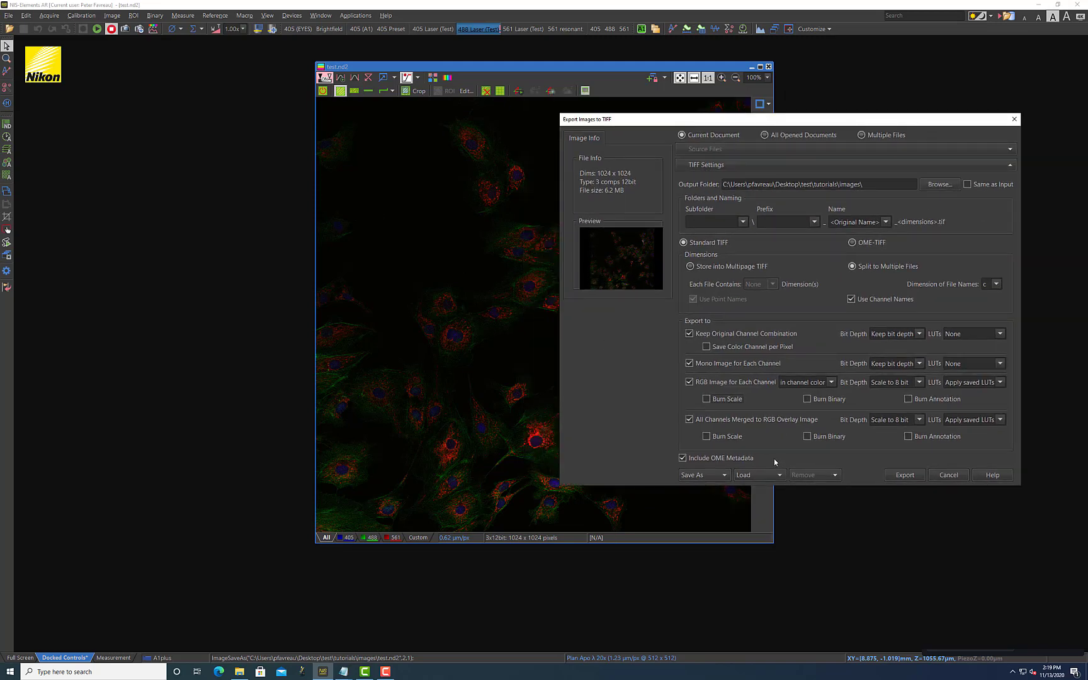